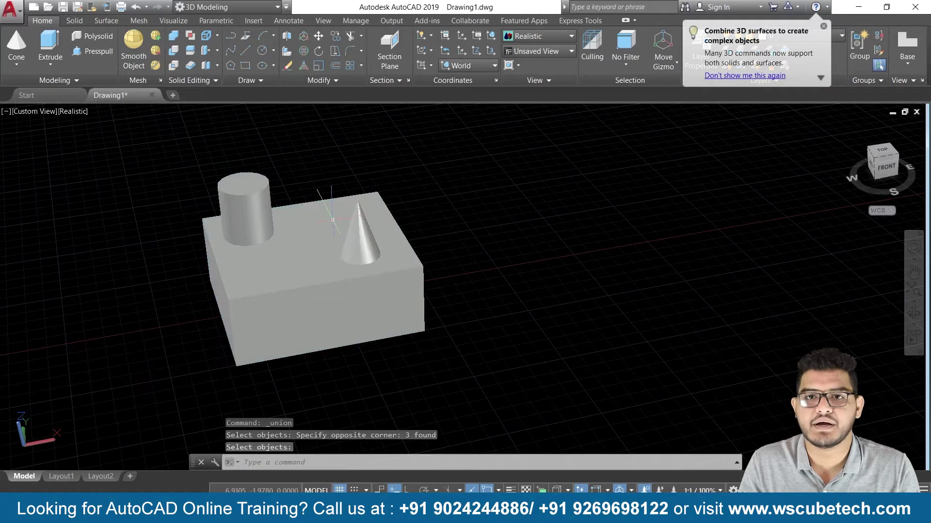
- Start 3D Align on the combined block solid, using its front face's lower-left, upper-left and upper-right corners as the source points
left_click(285, 55)
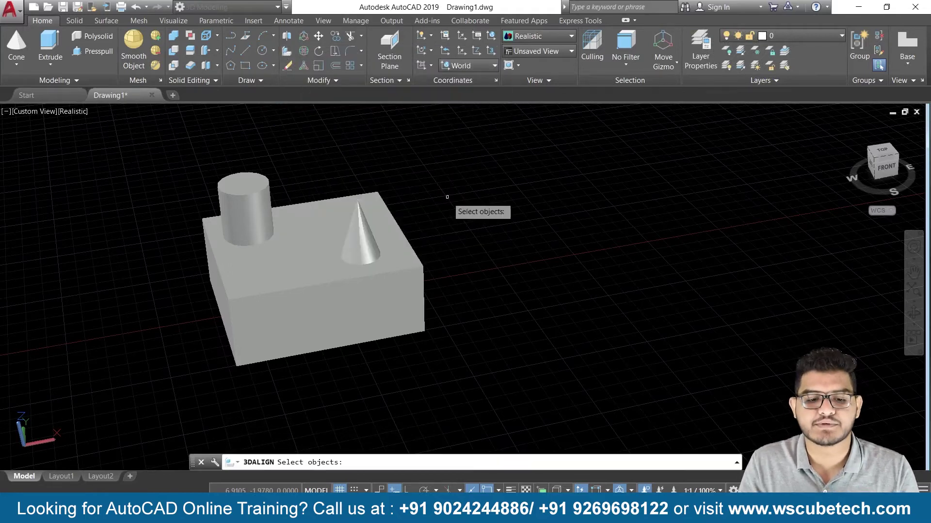
left_click(401, 256)
key("Return")
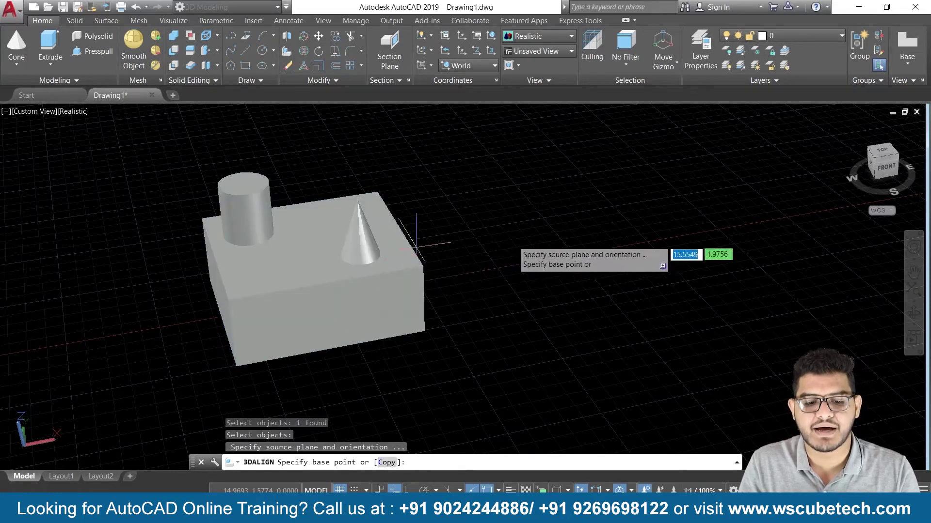
middle_click_drag(511, 286, 501, 265)
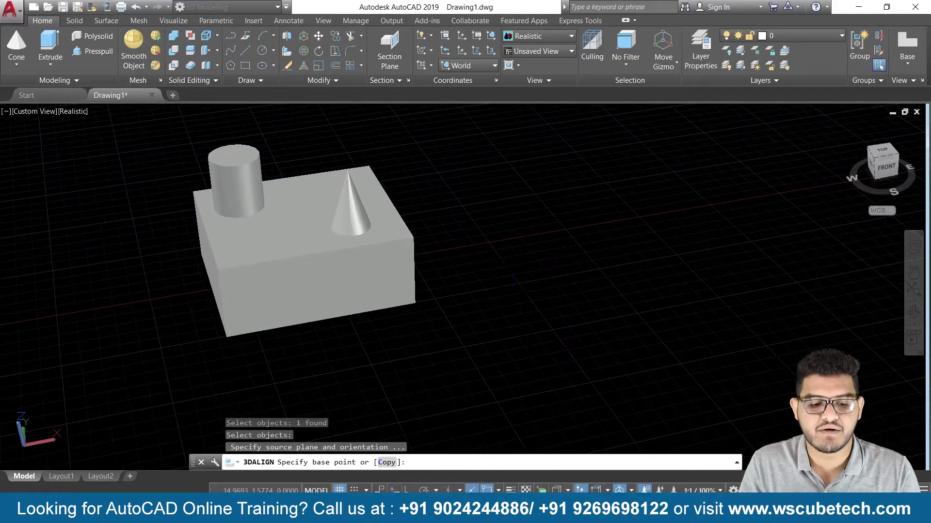
left_click(226, 337)
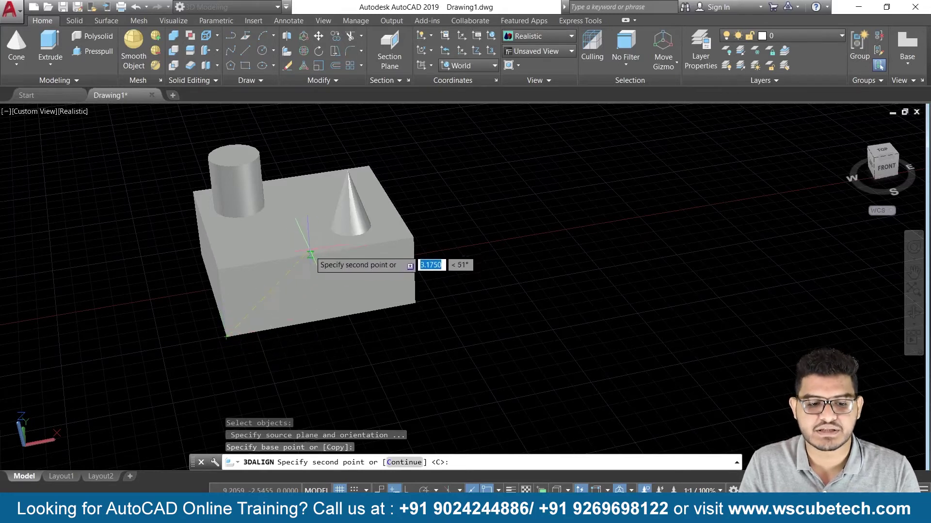
left_click(218, 270)
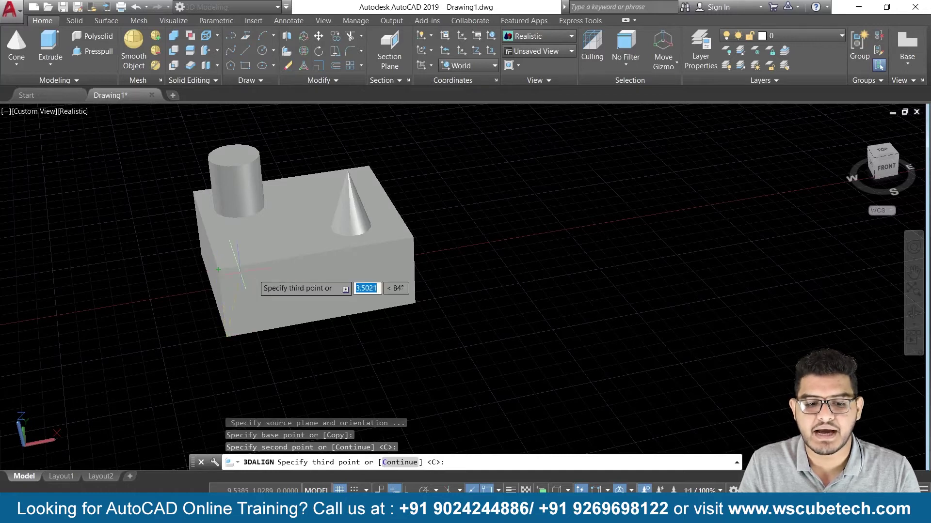
left_click(412, 238)
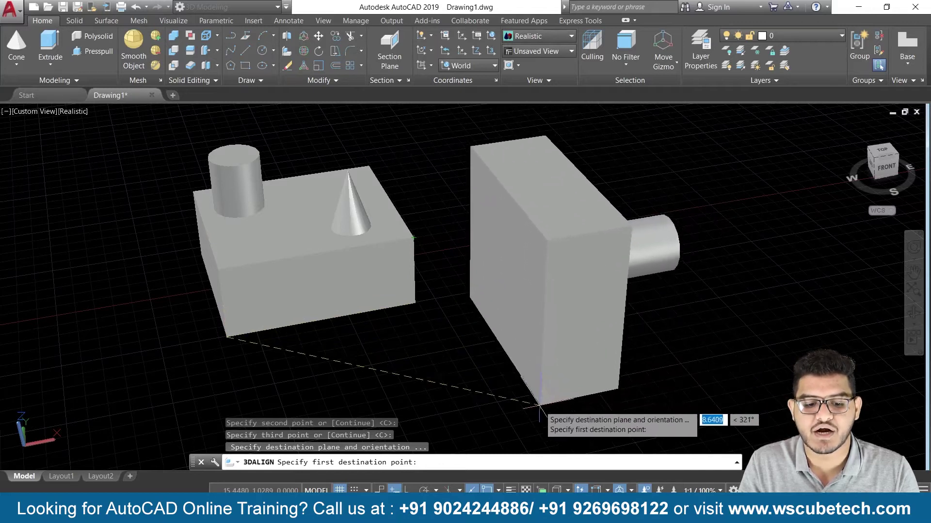
- Pick three destination points in the empty space beside the block so it stands upright on its side, second point along the X direction
middle_click_drag(538, 391, 510, 338)
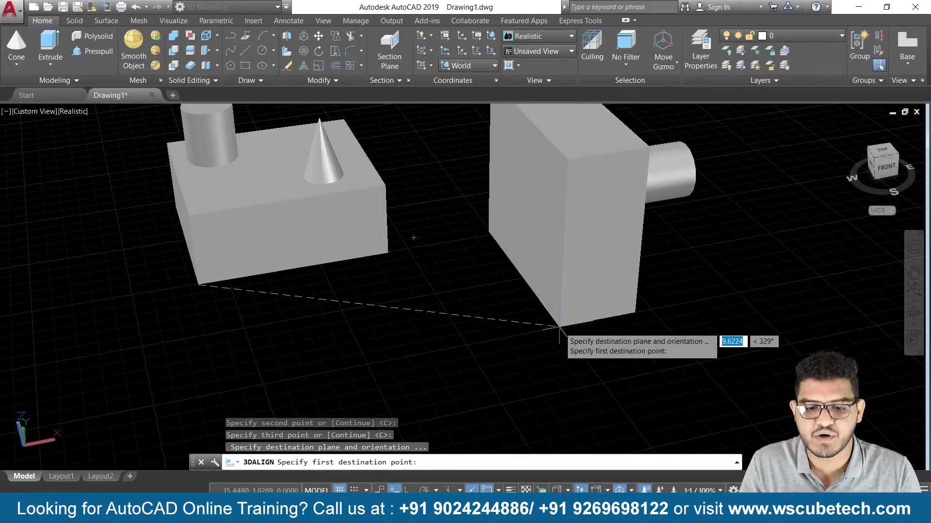
left_click(559, 328)
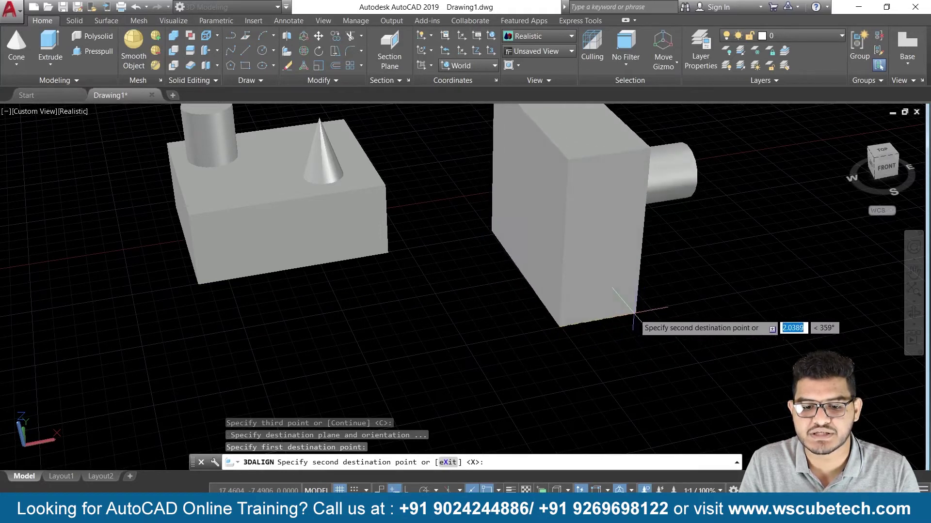
left_click(634, 316)
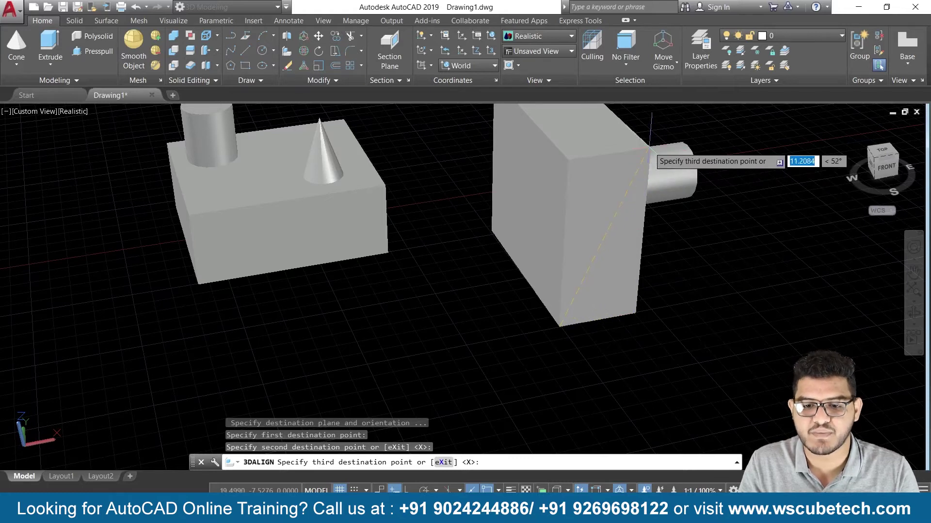
left_click(652, 149)
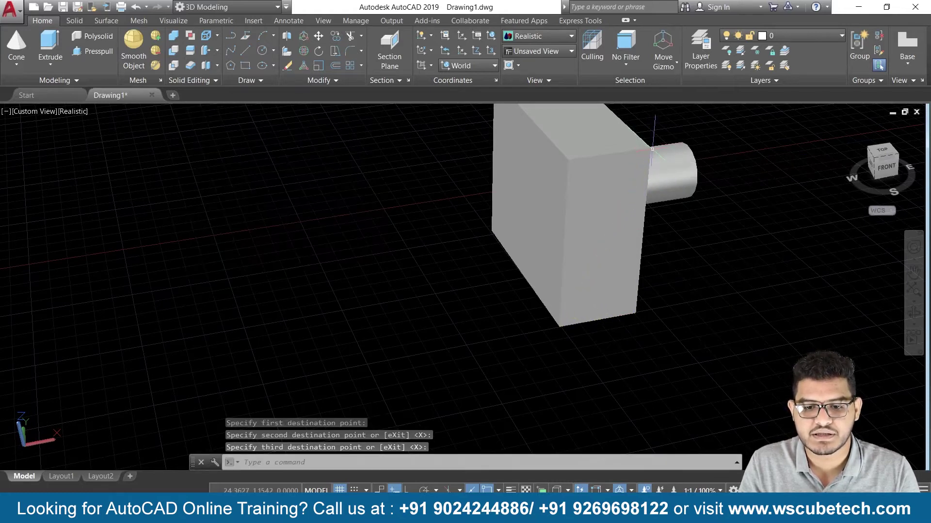
scroll(391, 217, "down", 3)
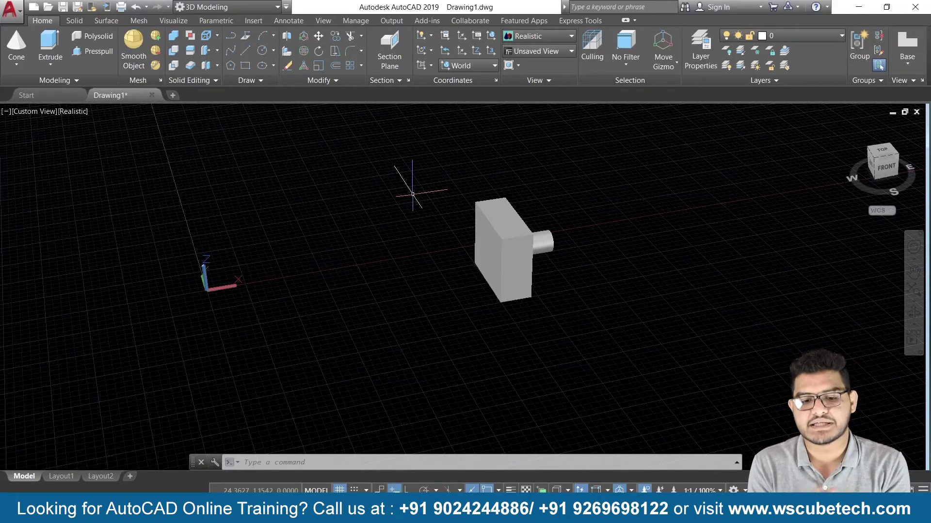
scroll(438, 232, "up", 2)
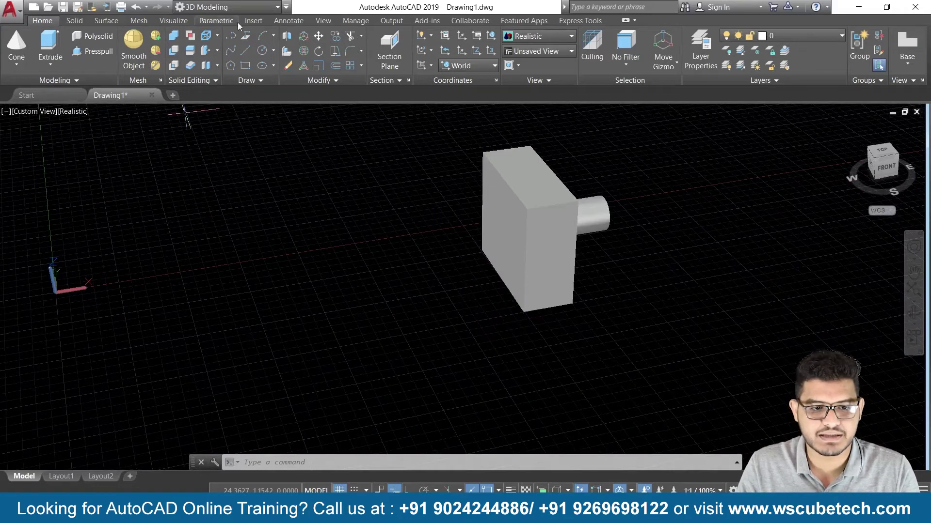
left_click(287, 53)
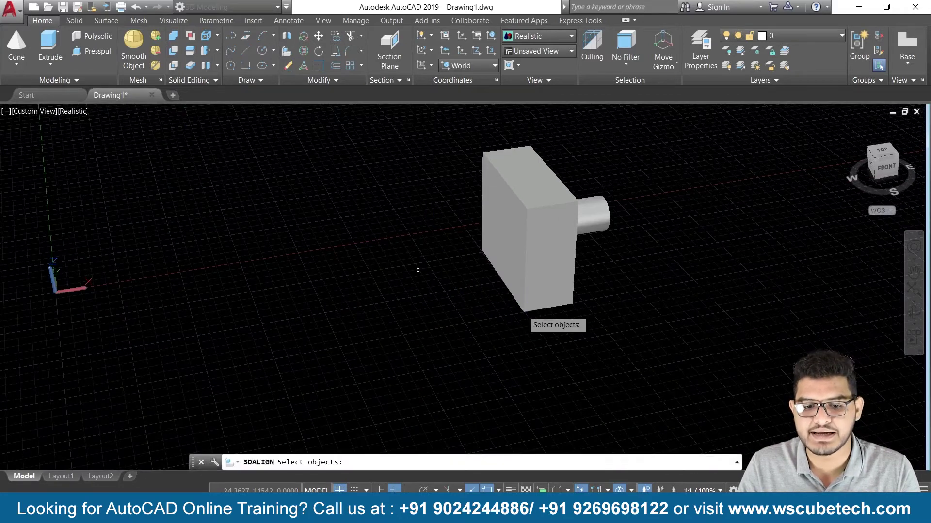
left_click(540, 297)
key("Return")
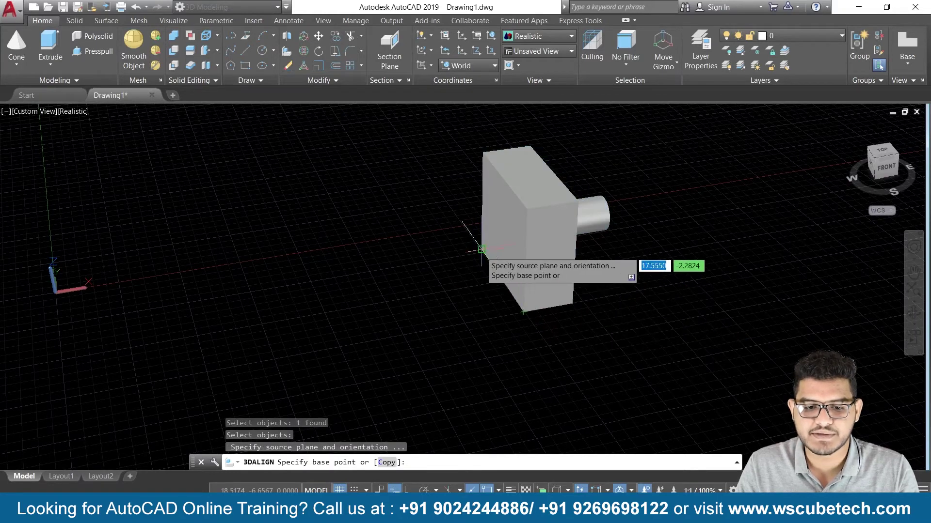
left_click(481, 250)
left_click(524, 312)
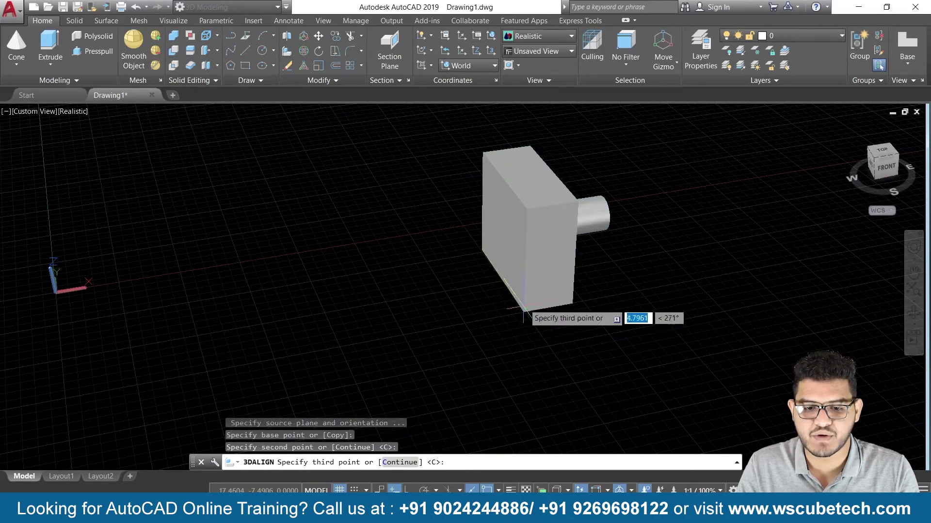
left_click(527, 209)
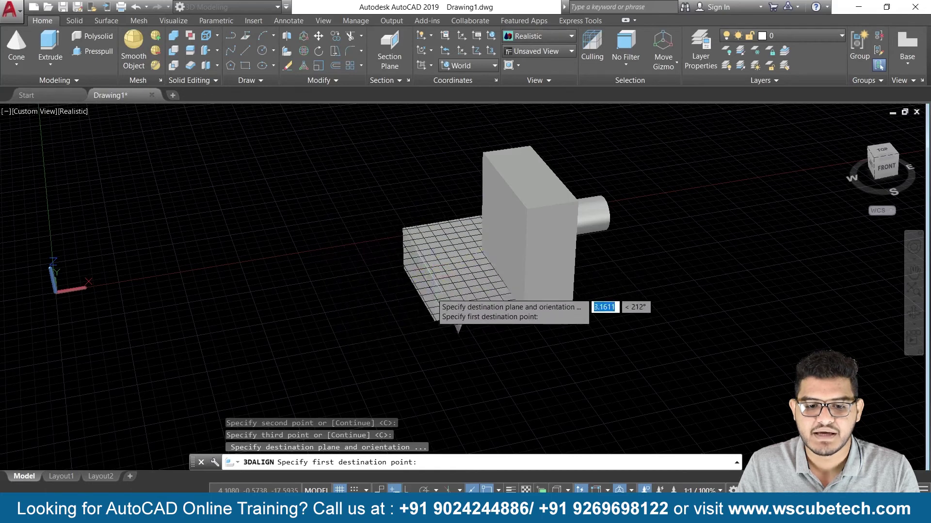
key("Escape")
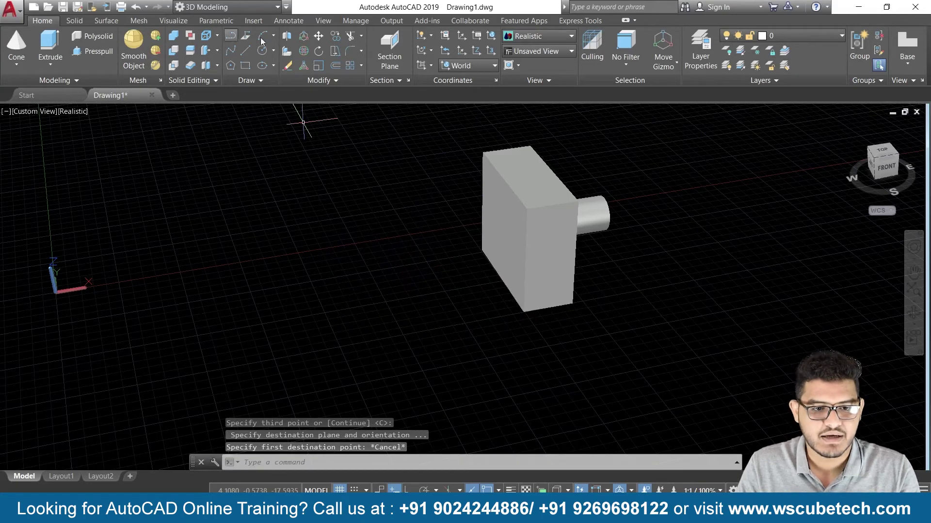
- Start 3D Align on the upright solid, using its flat base face's lower front, upper front and upper back corners as source points
left_click(287, 51)
left_click(526, 284)
key("Return")
left_click(523, 312)
left_click(526, 209)
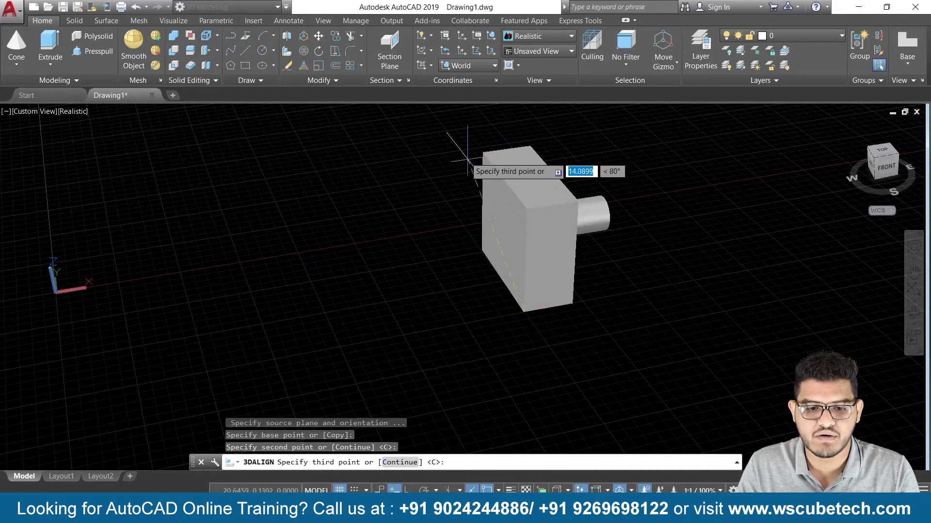
left_click(483, 152)
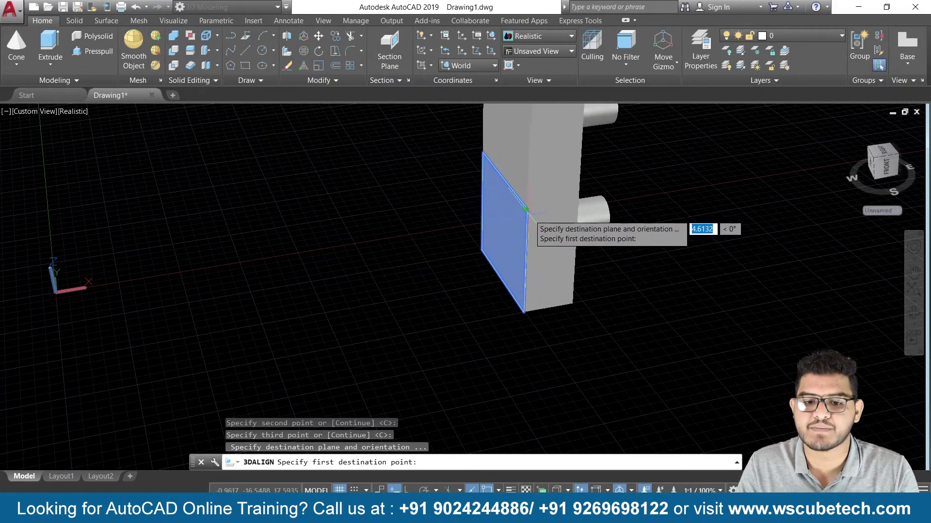
- Set the destination at the upright block's upper front and upper back corners, with a third point in empty space, laying the block flat
middle_click_drag(519, 222, 517, 252)
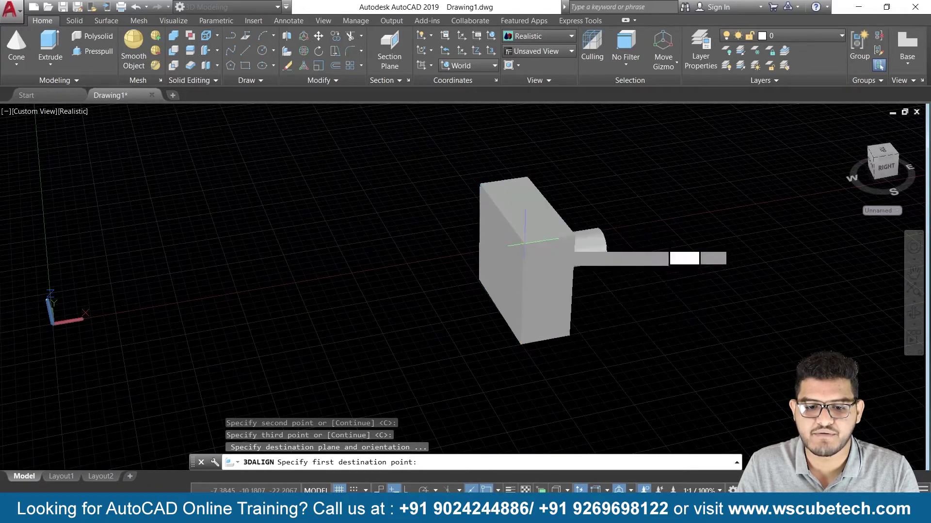
left_click(523, 243)
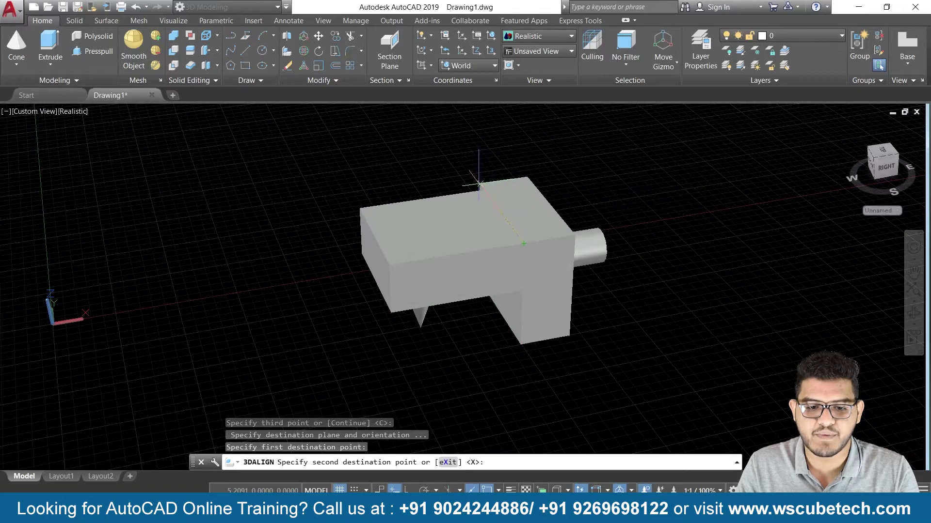
left_click(479, 184)
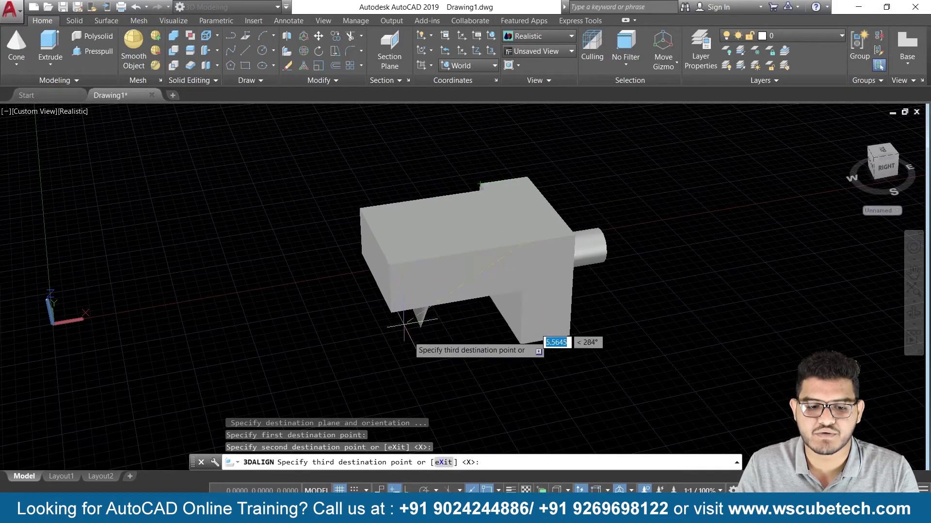
left_click(423, 349)
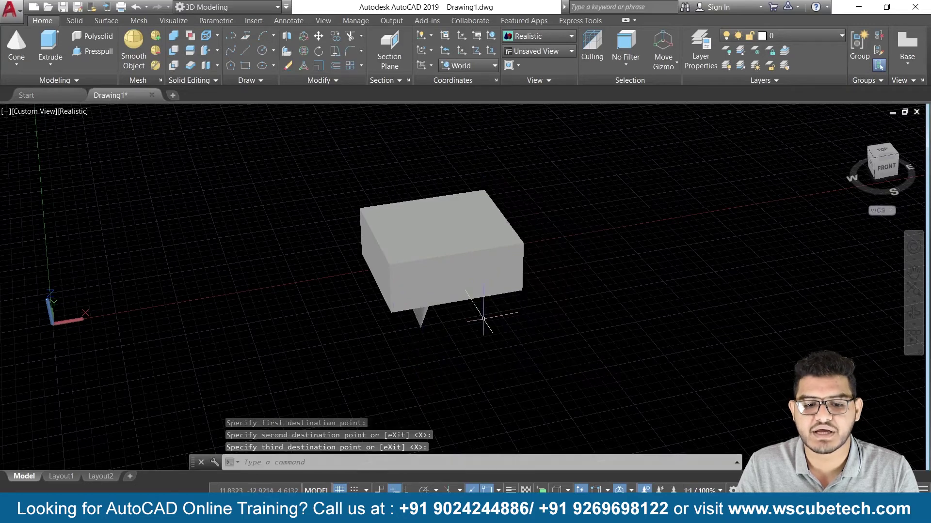
- Erase the combined solid to clear the drawing
middle_click_drag(545, 343, 408, 328, "shift")
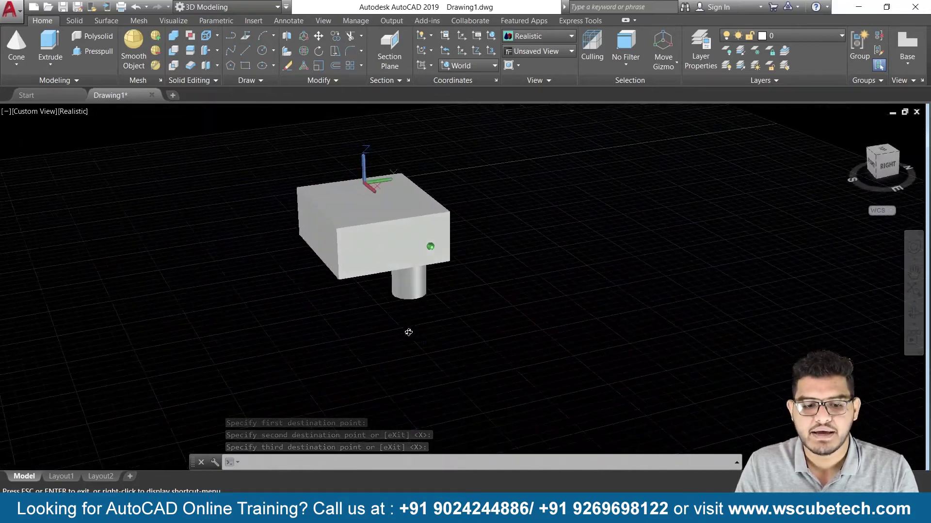
key("ctrl+a")
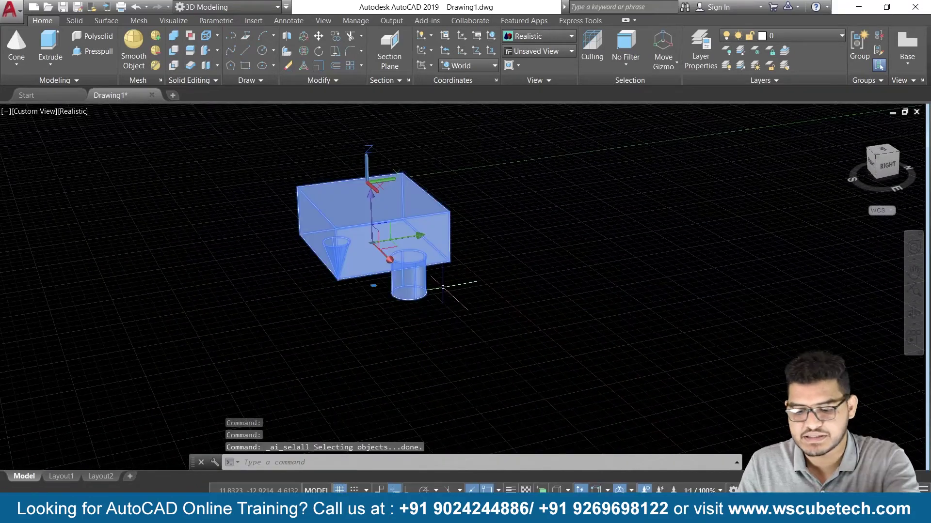
key("Delete")
- Draw a wide, low box in empty space, seen from the home SW isometric view
left_click(17, 65)
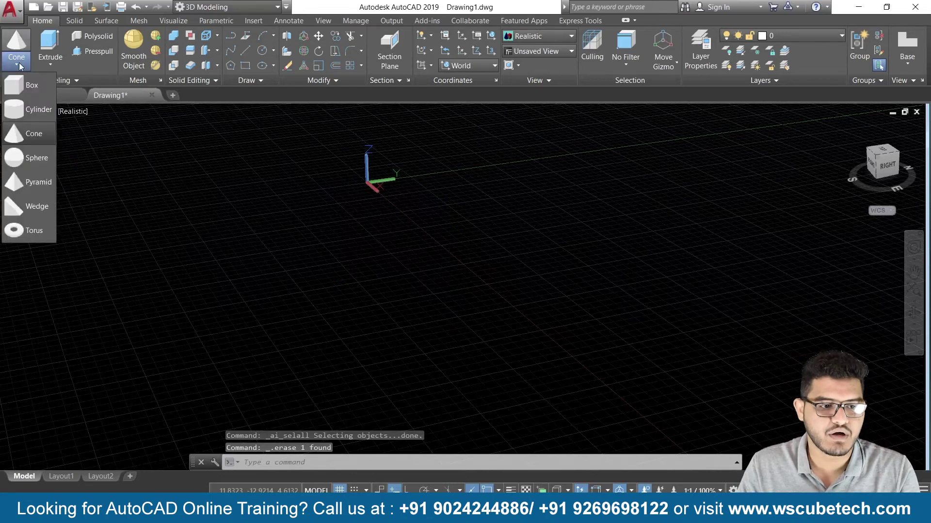
left_click(31, 87)
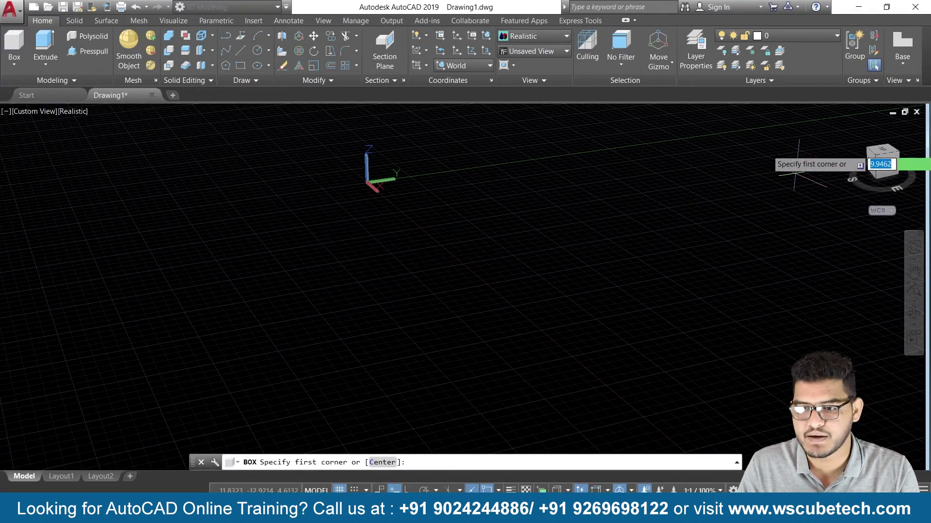
left_click(849, 127)
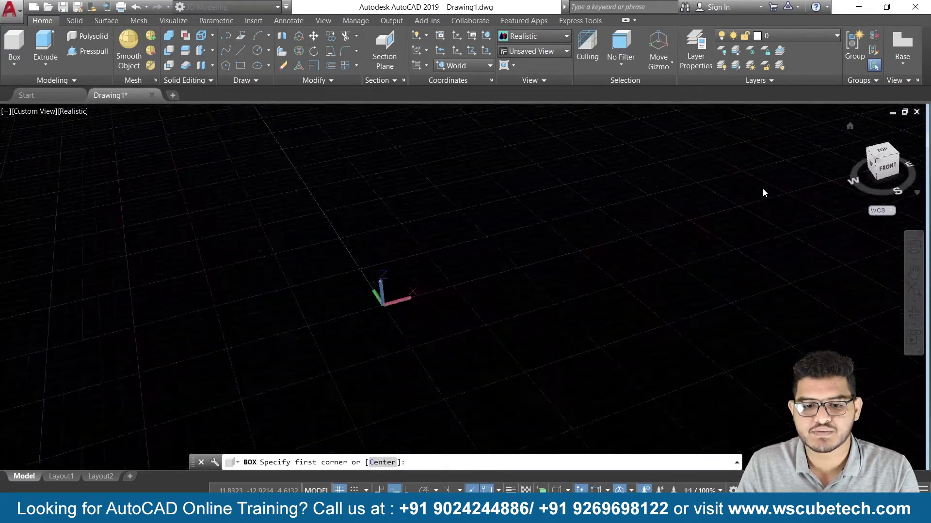
middle_click_drag(789, 166, 369, 296)
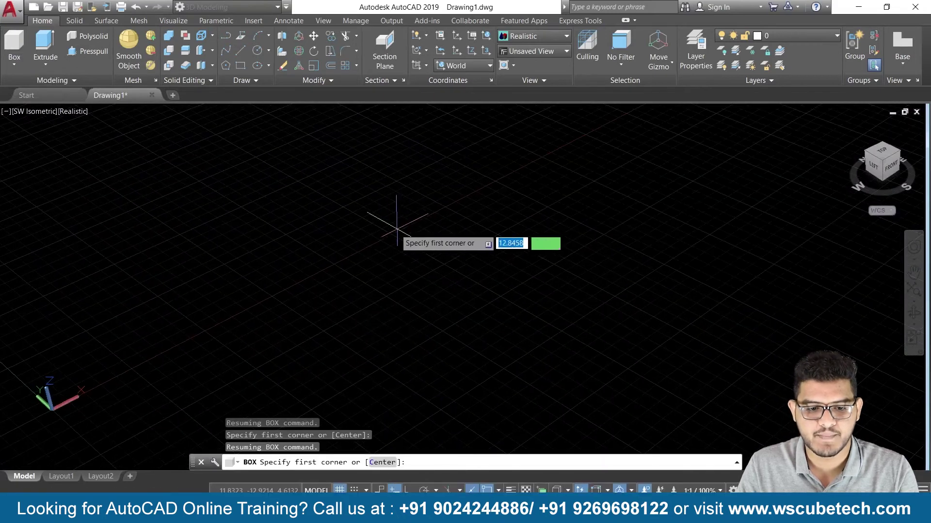
left_click(383, 226)
left_click(708, 224)
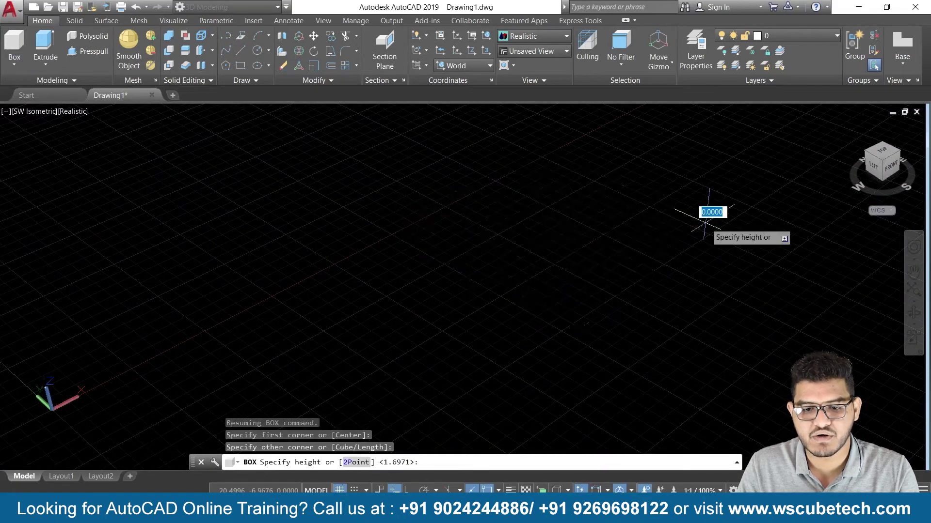
left_click(688, 163)
- Draw a short, wide cylinder standing separately on the ground plane beside the box
middle_click_drag(745, 177, 614, 243)
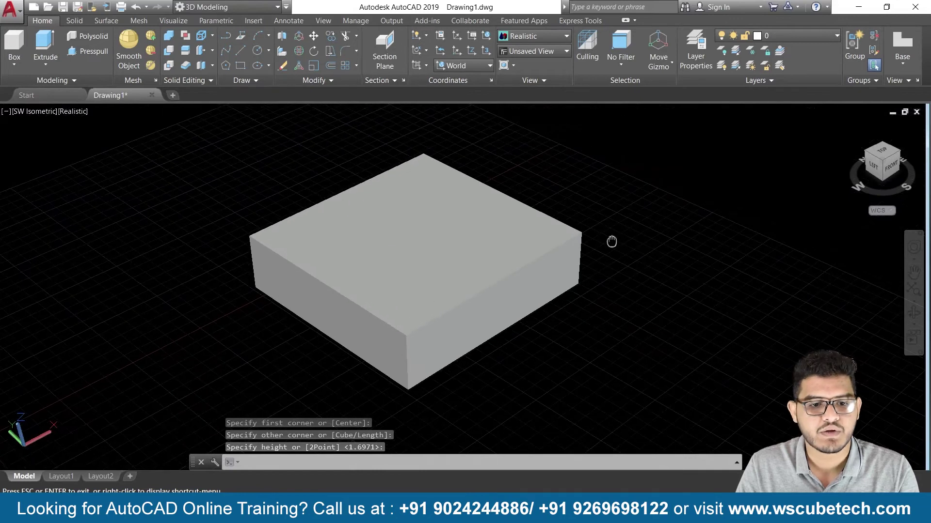
left_click(12, 64)
left_click(28, 118)
middle_click_drag(738, 199, 611, 205)
left_click(611, 182)
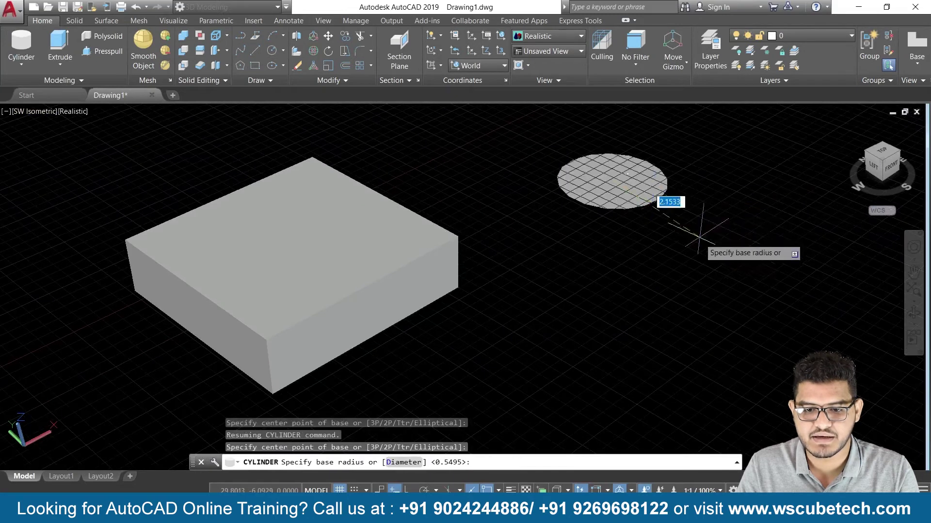
left_click(647, 191)
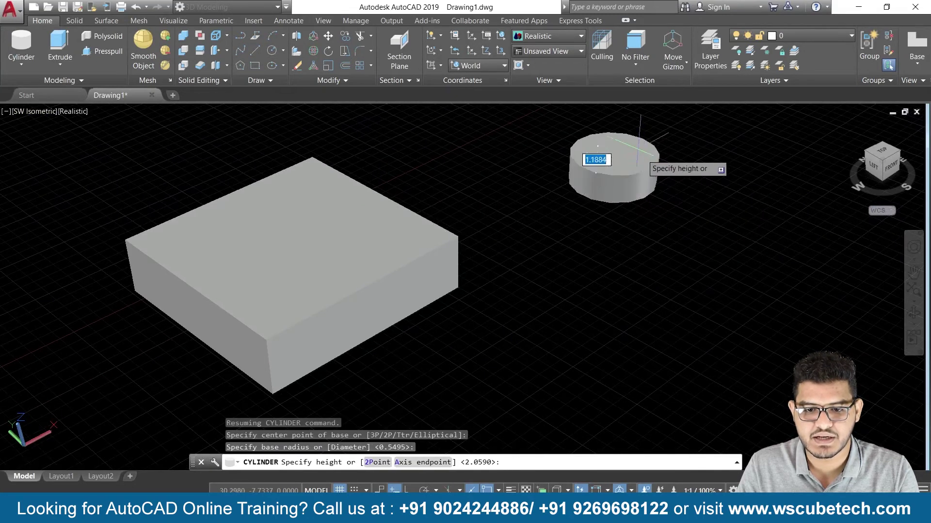
left_click(596, 172)
- Rotate the cylinder about the X axis with 3D Rotate so that it lies on its side
middle_click_drag(710, 204, 547, 271)
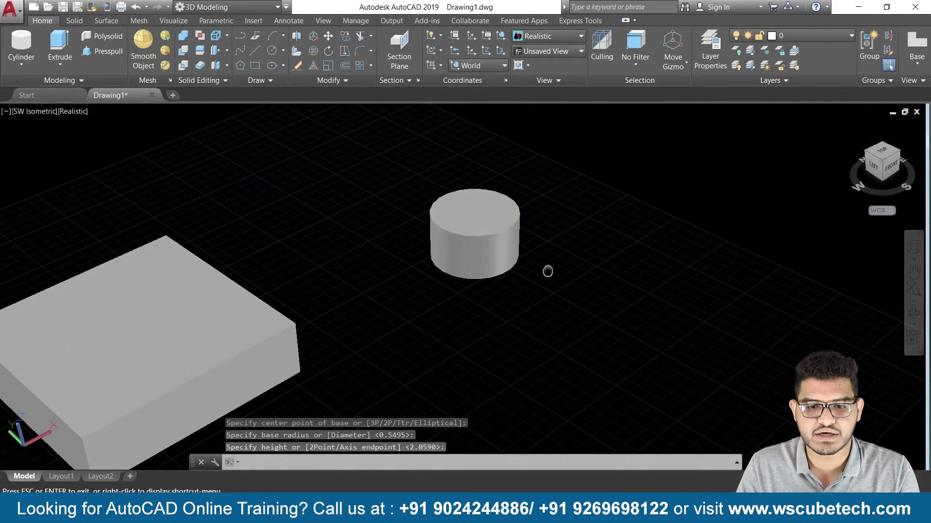
left_click(311, 52)
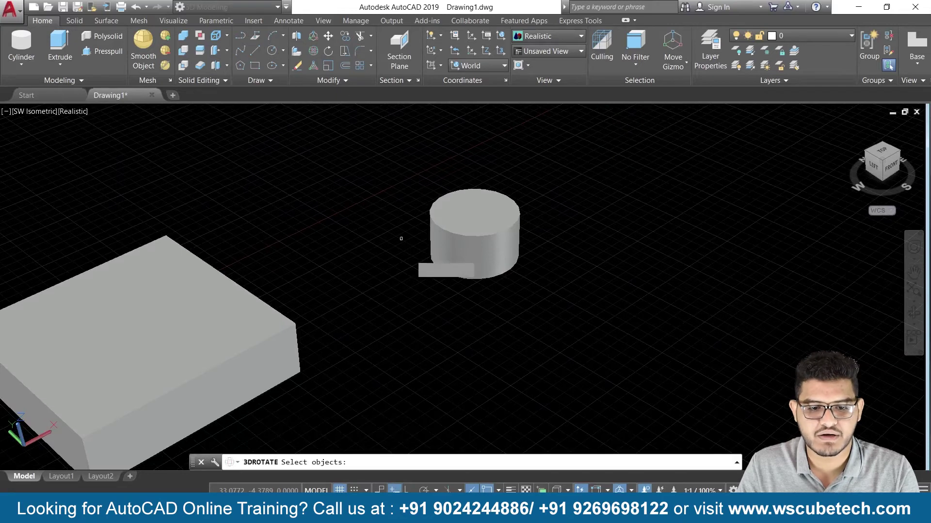
left_click(485, 256)
key("Return")
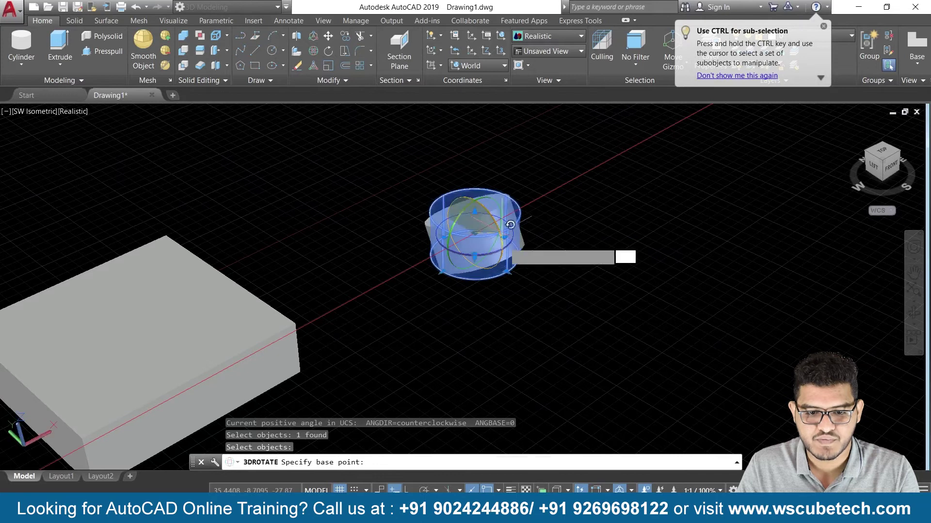
left_click(509, 273)
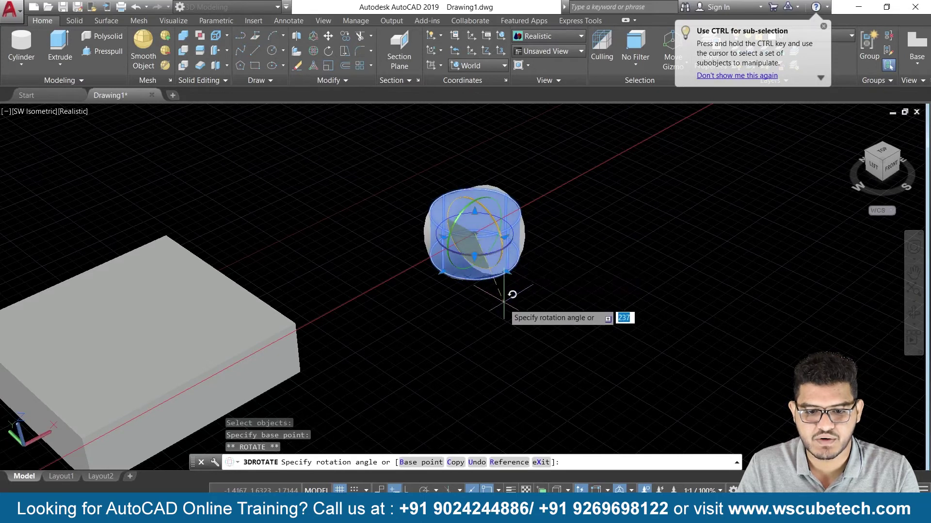
left_click(479, 321)
left_click(479, 324)
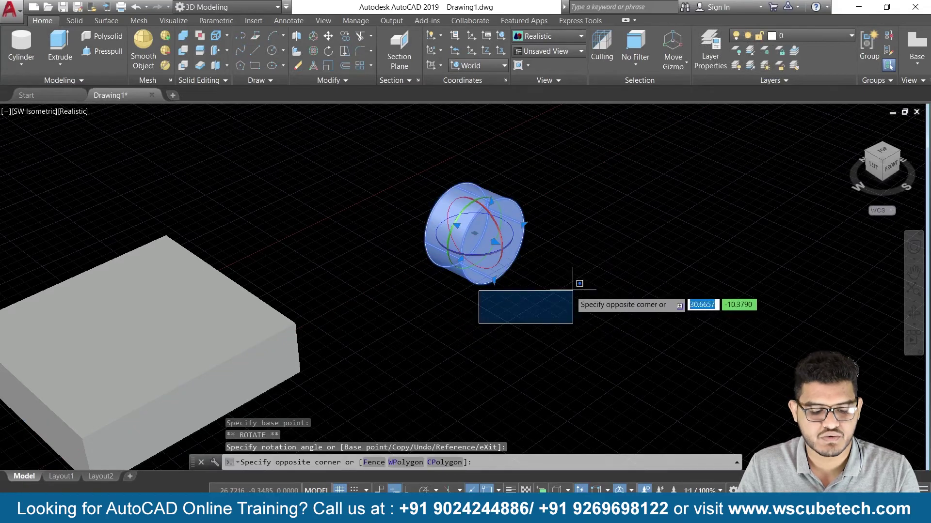
key("Escape")
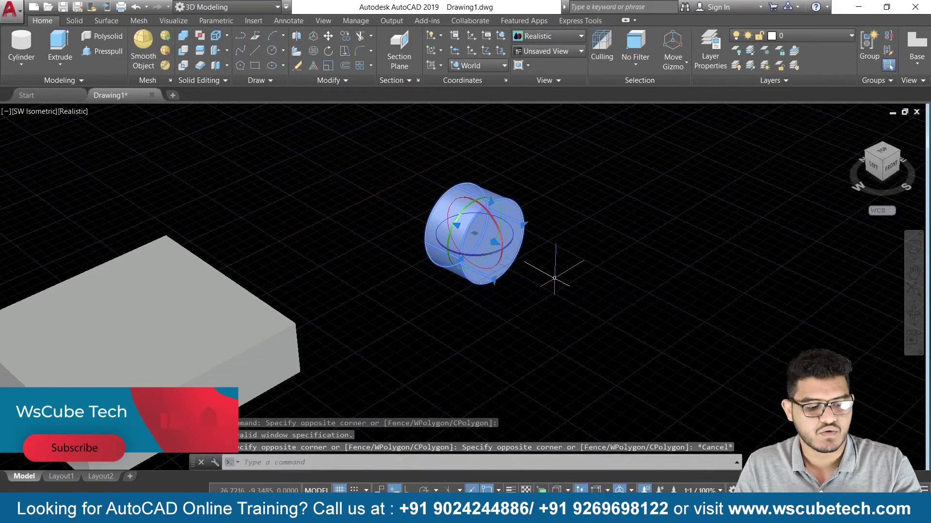
key("Escape")
- Start a 3D Align of the cylinder, taking its front face's upper quadrant and centre as source points and continuing without a third
middle_click_drag(565, 271, 602, 235)
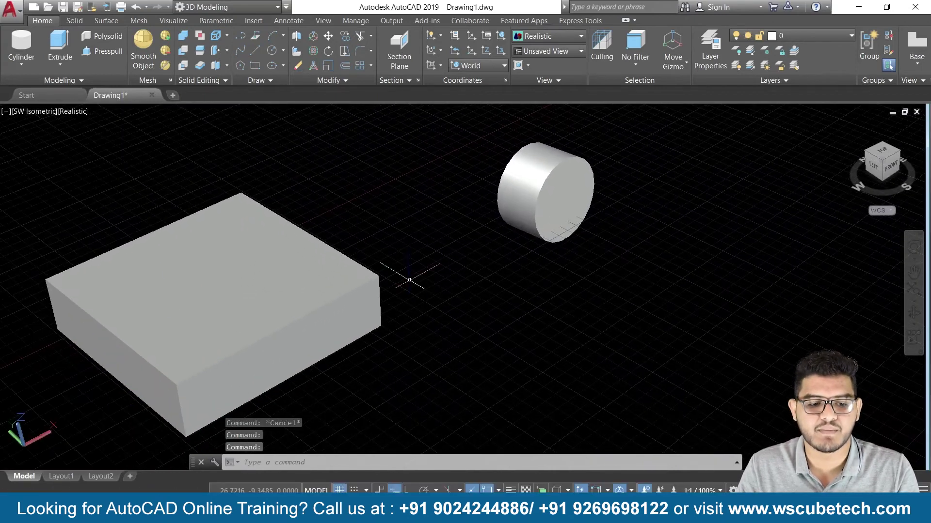
scroll(447, 279, "down", 3)
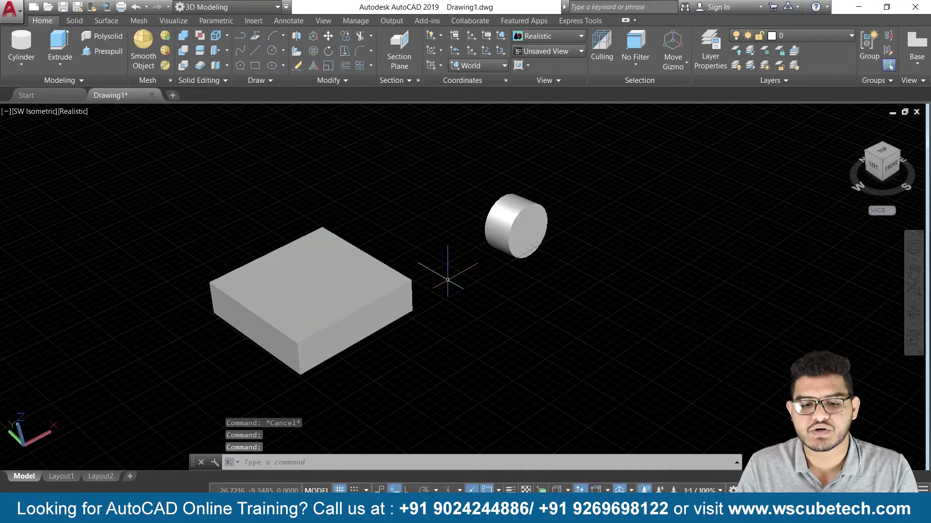
scroll(447, 279, "up", 1)
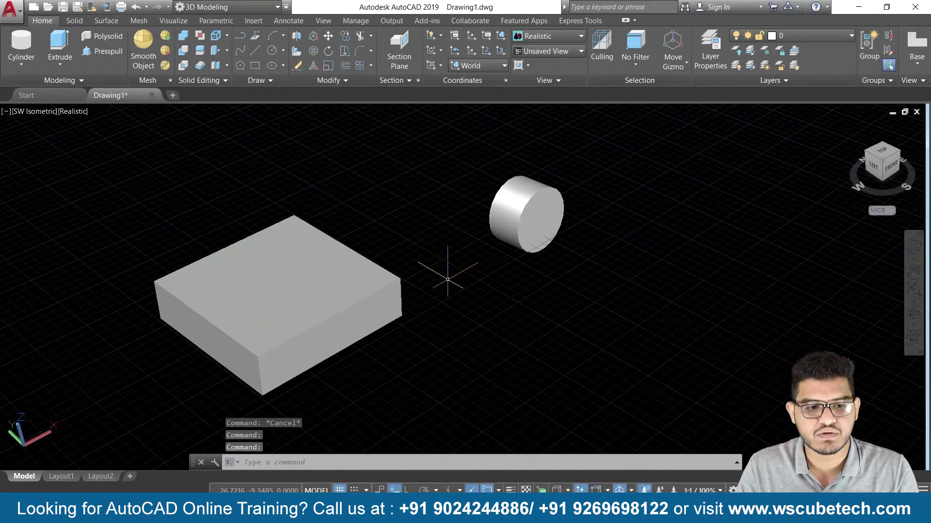
left_click(300, 50)
left_click(528, 209)
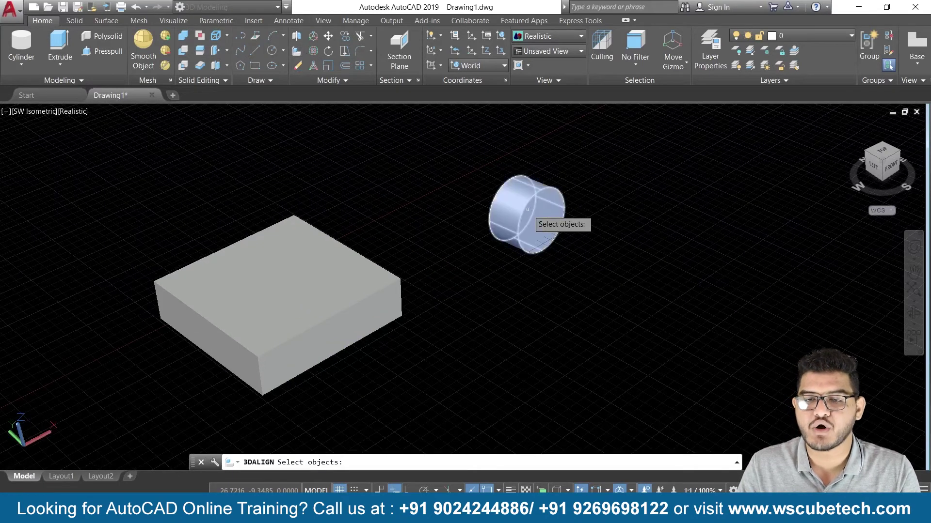
left_click(527, 209)
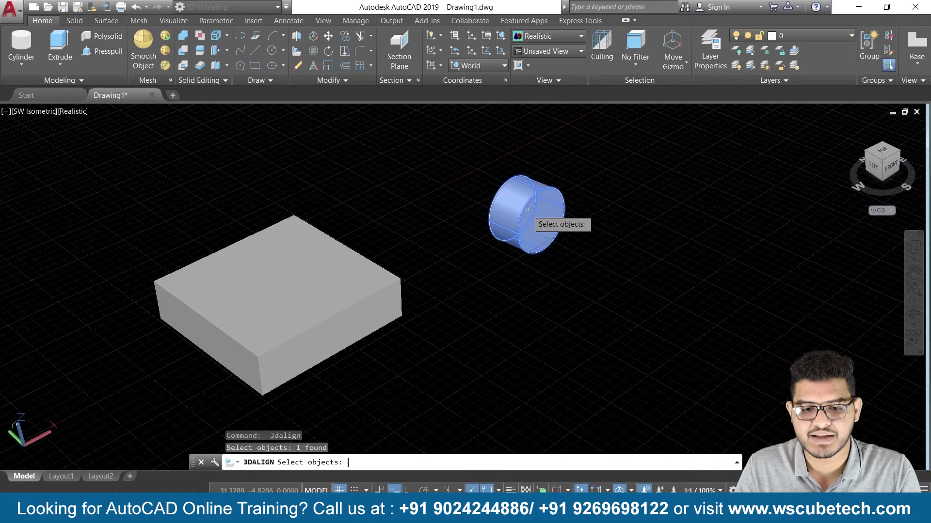
key("Return")
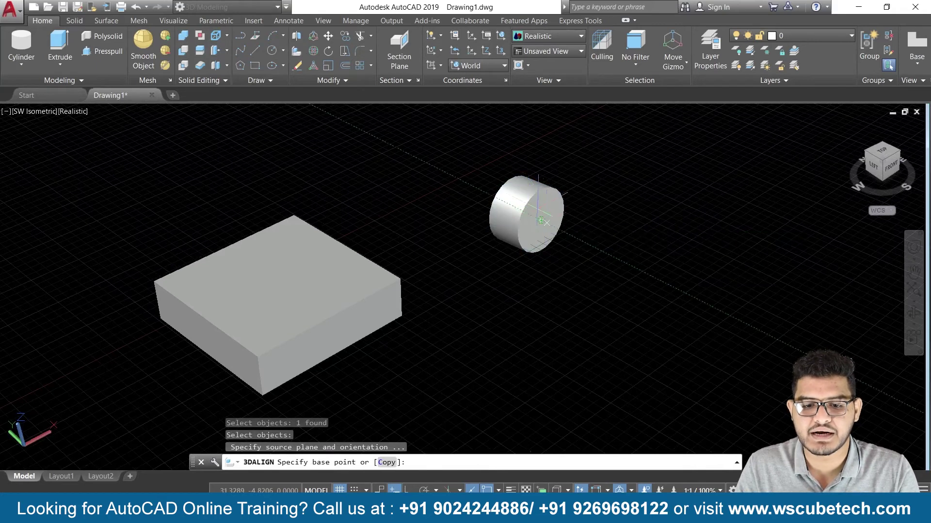
left_click(541, 189)
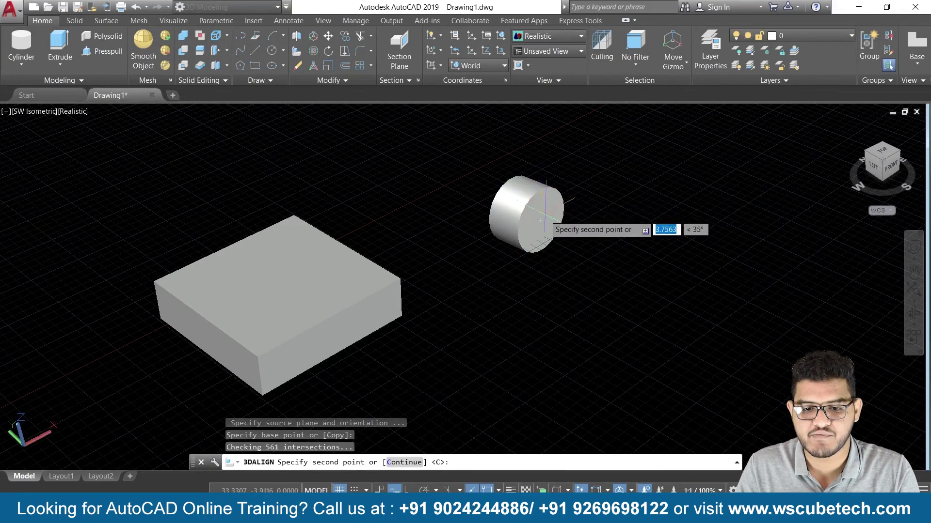
left_click(541, 221)
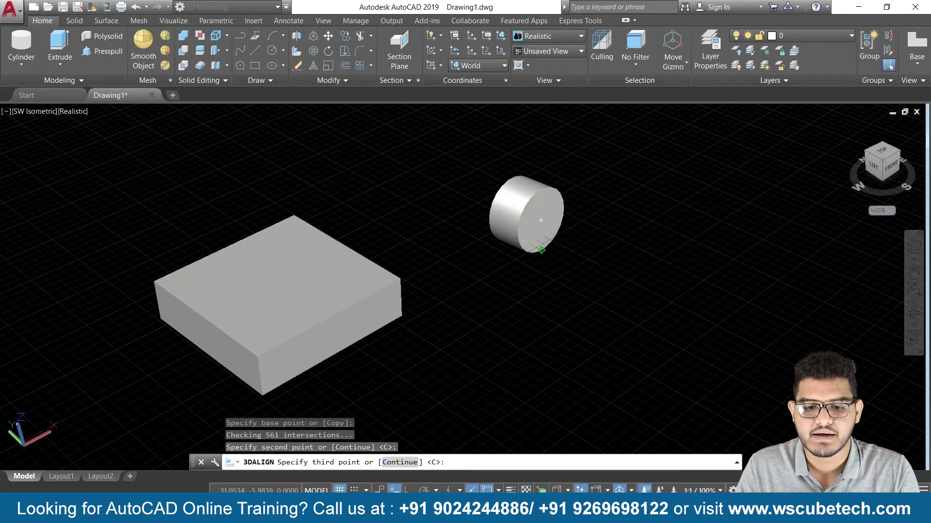
left_click(541, 250)
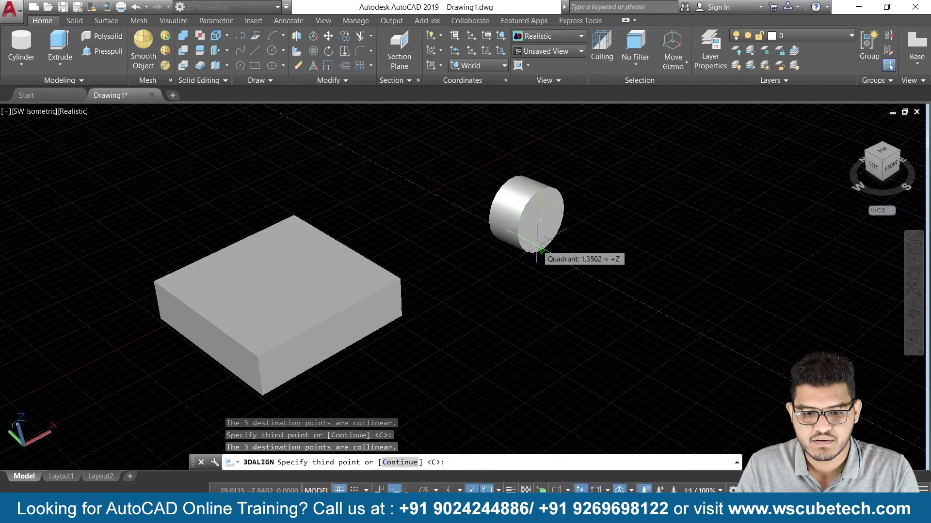
key("Return")
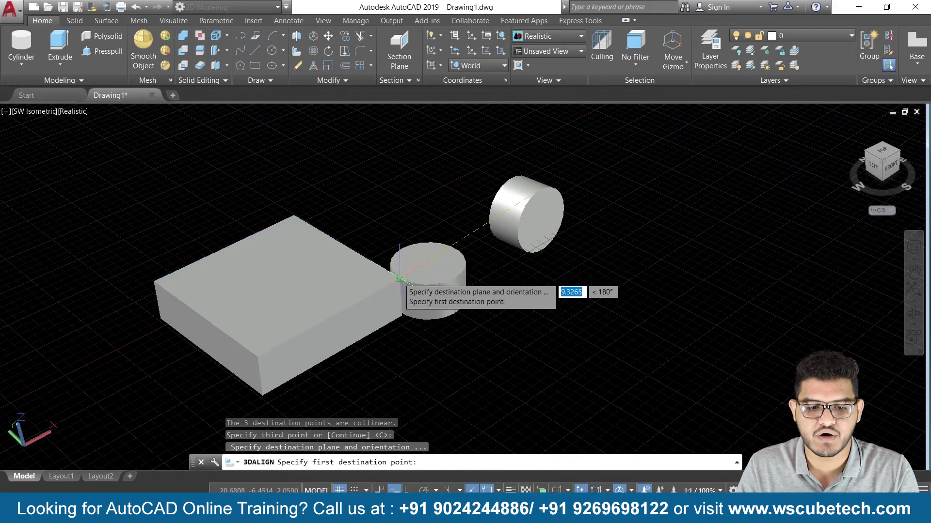
- Set the alignment's destination at the box's front face: first the upper right corner, second the upper left corner, third the lower right corner
scroll(398, 279, "up", 3)
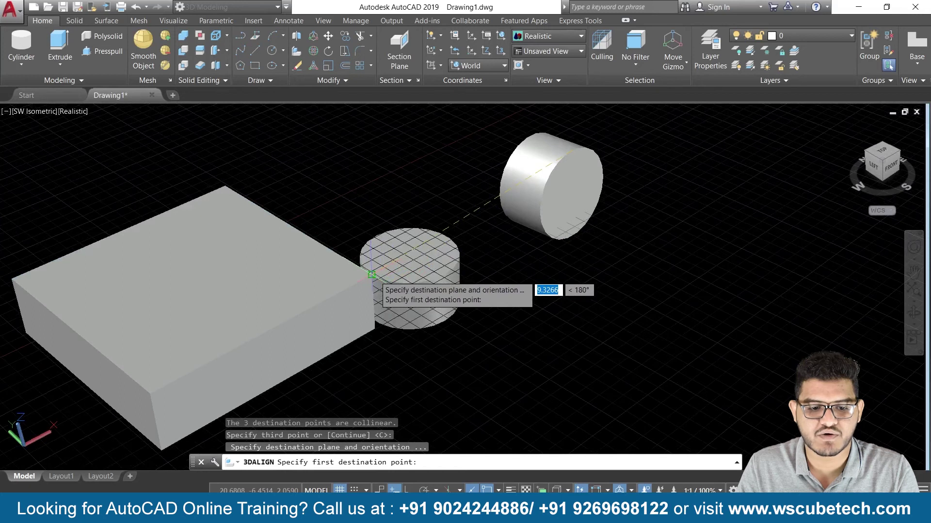
left_click(371, 275)
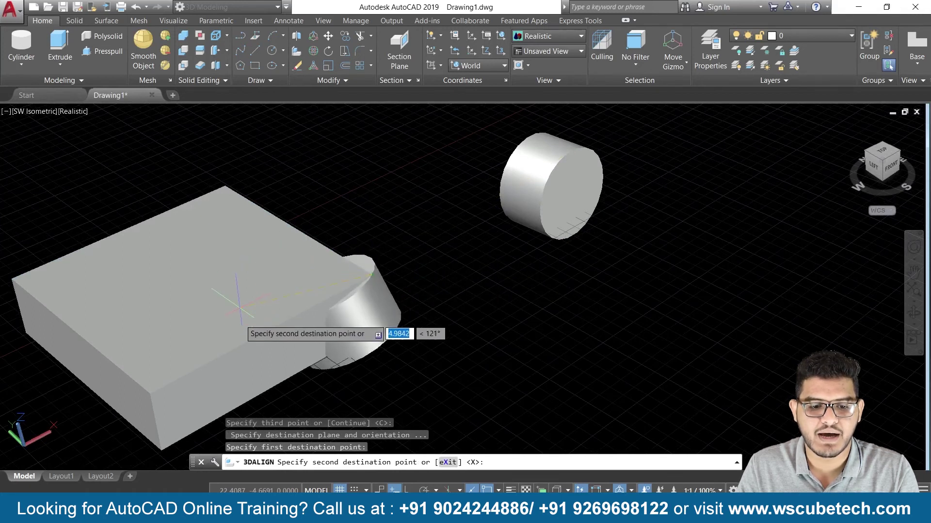
left_click(150, 394)
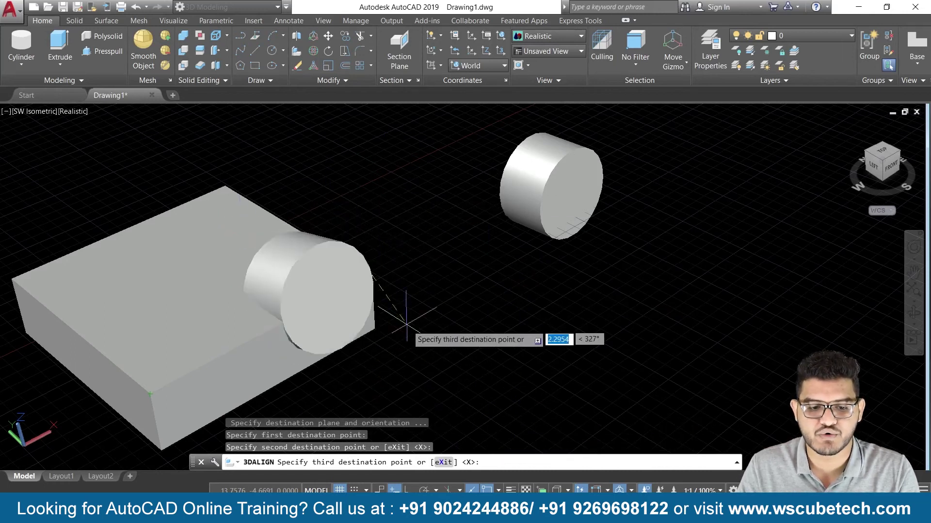
left_click(375, 328)
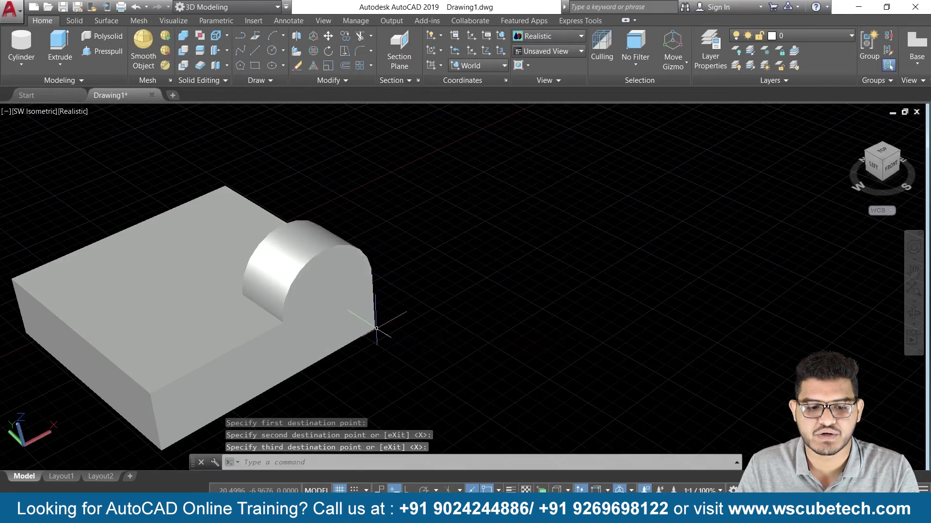
middle_click_drag(480, 368, 474, 399, "shift")
middle_click_drag(405, 357, 499, 342, "shift")
middle_click_drag(558, 335, 645, 340, "shift")
scroll(639, 253, "down", 2)
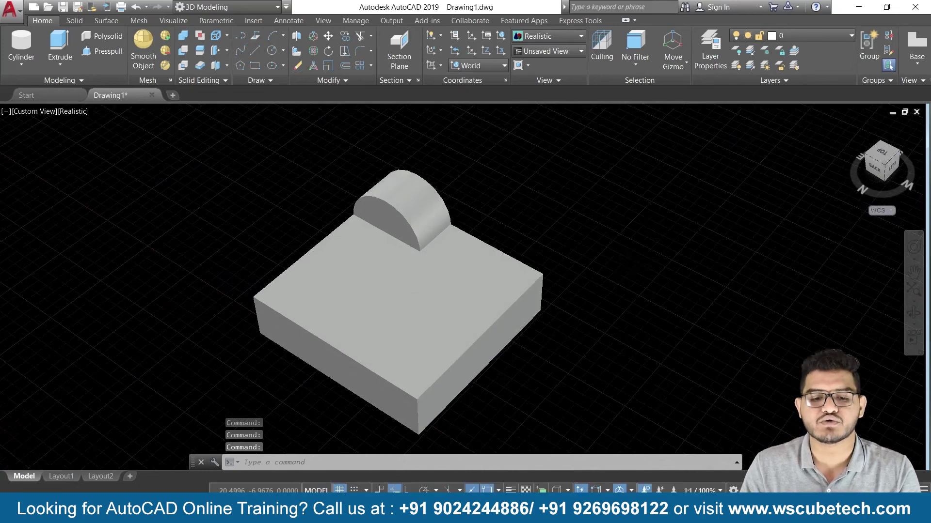